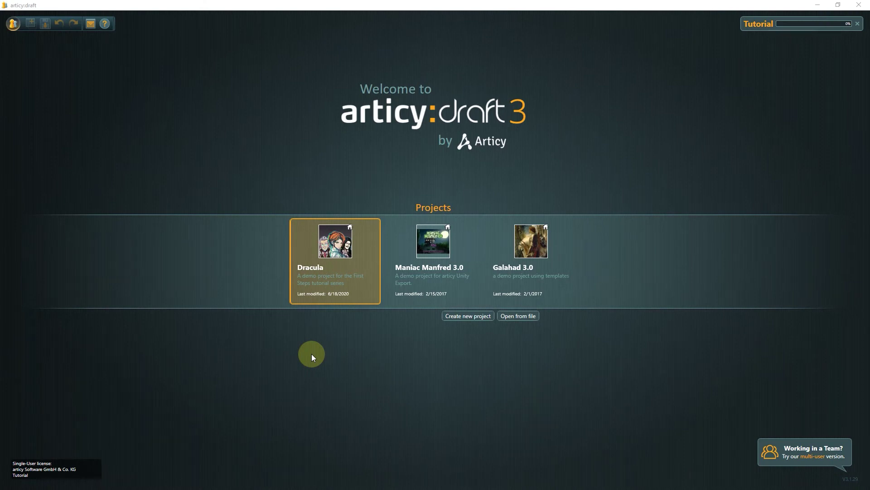
Open the Dracula demo project and reset the window layout to its default
{"action": "double_click", "coordinate": [334, 249]}
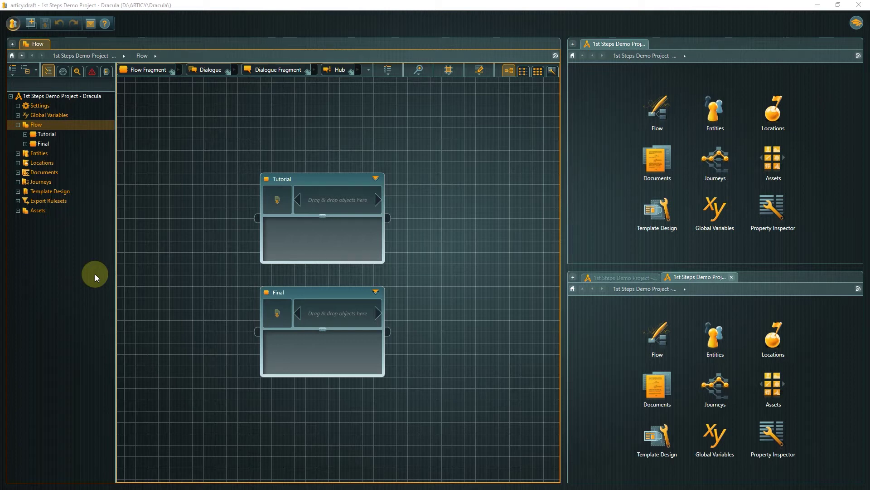
{"action": "left_click", "coordinate": [14, 30]}
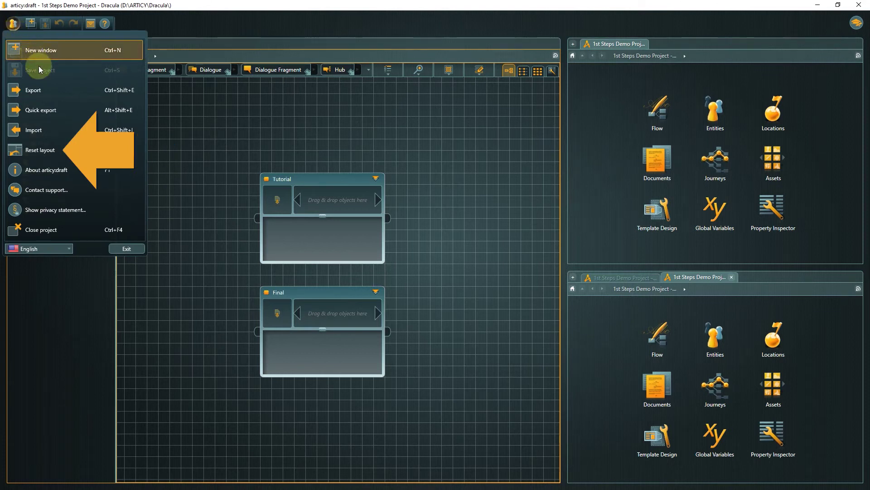
{"action": "left_click", "coordinate": [54, 150]}
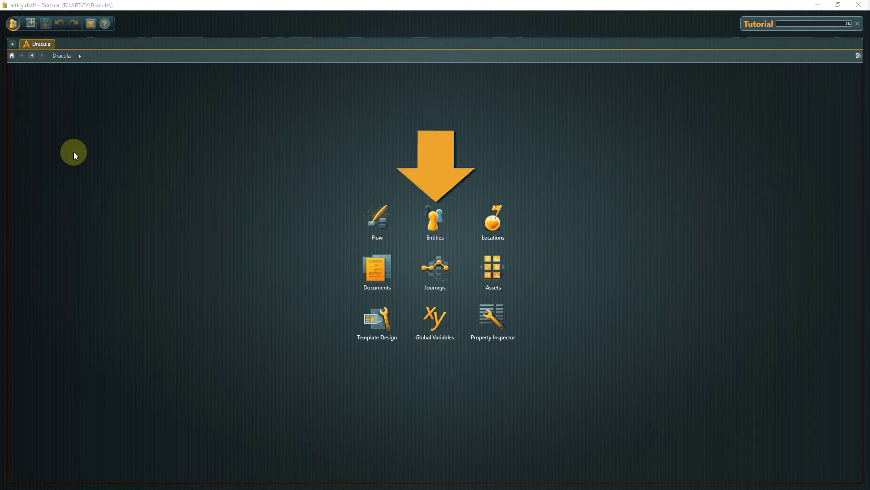
Open Entities from the Dracula dashboard to show the Final and Tutorial folders
{"action": "left_click", "coordinate": [427, 214]}
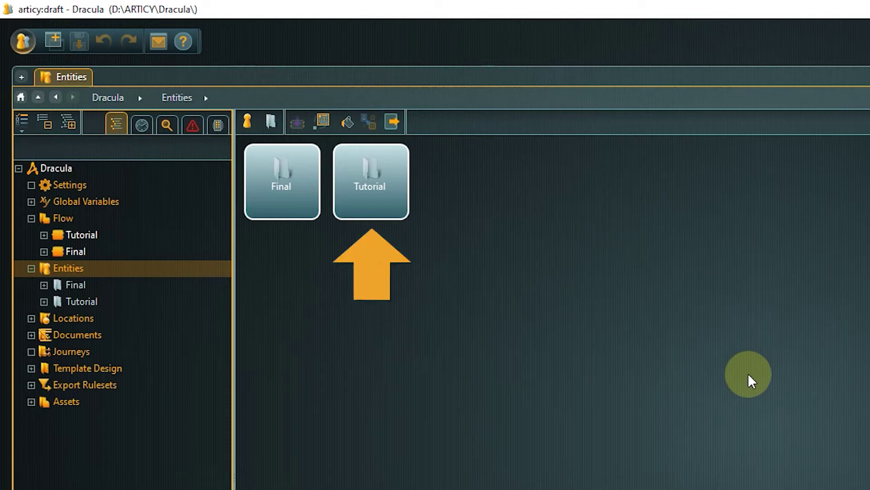
Go into Tutorial > Characters to see Count Dracula and Van Helsing
{"action": "double_click", "coordinate": [392, 195]}
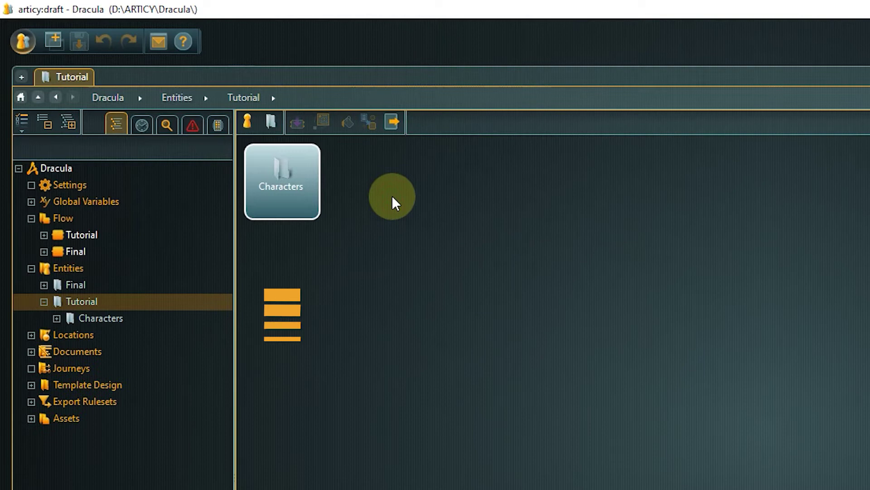
{"action": "double_click", "coordinate": [301, 195]}
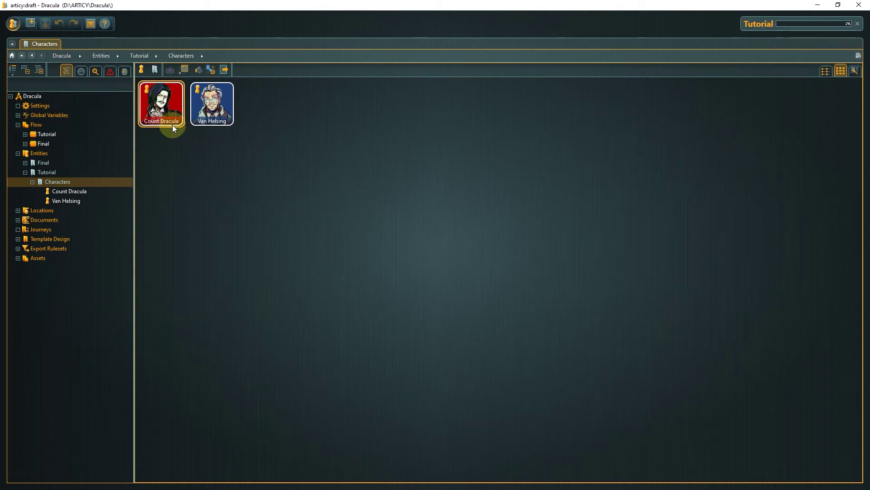
Show Count Dracula's references, including the Dracula and Mina - Final confrontation dialogue
{"action": "double_click", "coordinate": [165, 110]}
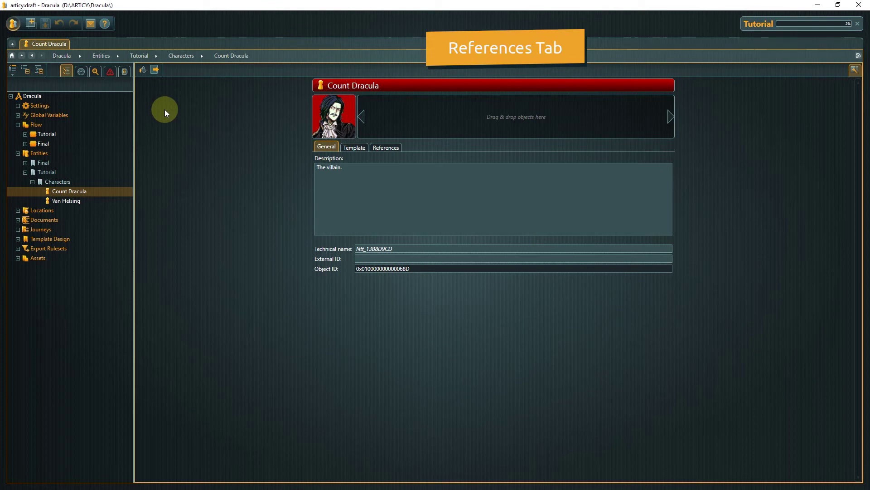
{"action": "left_click", "coordinate": [389, 149]}
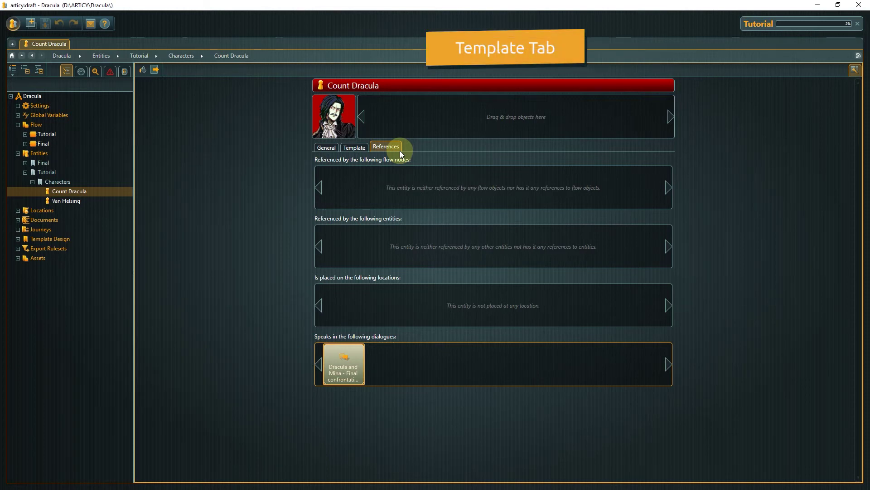
Display Count Dracula's Characters template with voice actor, background, appearance and motivation
{"action": "left_click", "coordinate": [358, 149]}
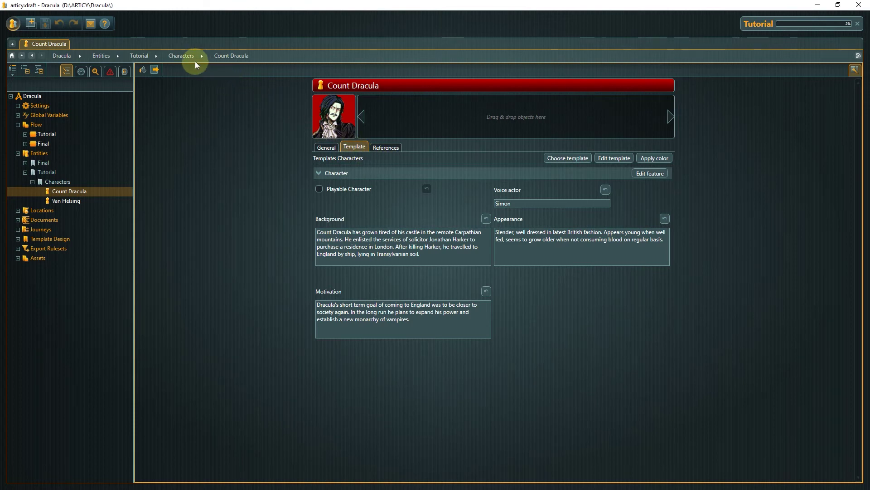
Create a new entity named 'Mina Harker' in the Characters folder
{"action": "left_click", "coordinate": [184, 56]}
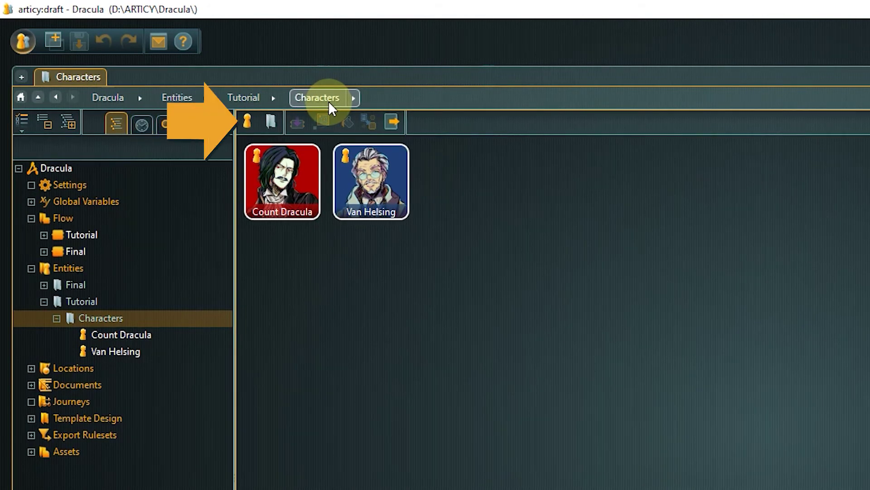
{"action": "left_click", "coordinate": [247, 122]}
{"action": "type", "text": "M"}
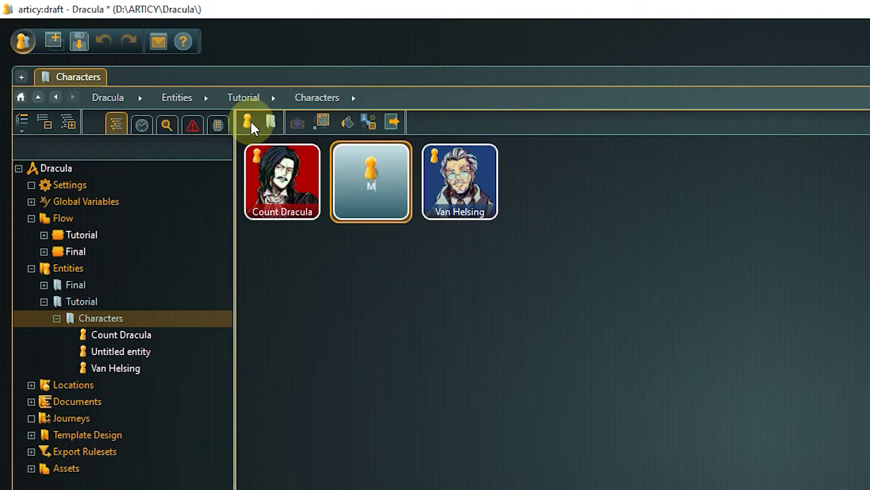
{"action": "type", "text": "ina Harker"}
{"action": "key", "text": "Return"}
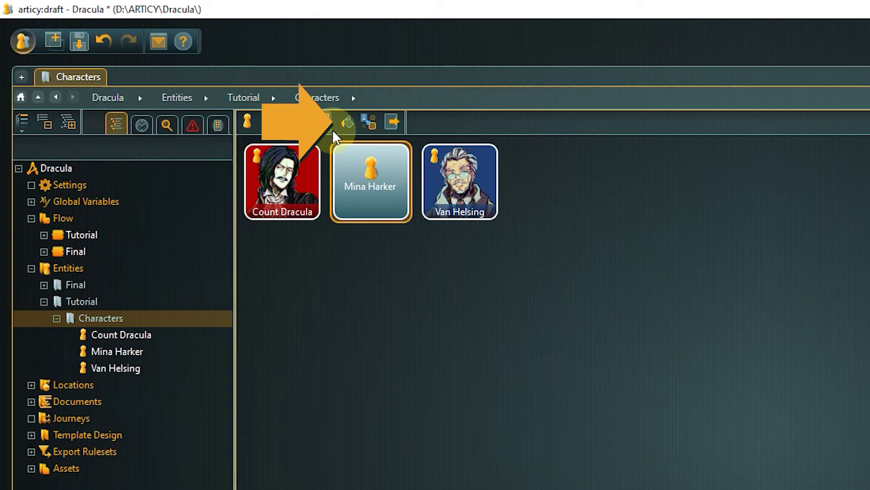
Change Mina Harker's entity colour from #C8E2E7 to amber #FFC000
{"action": "left_click", "coordinate": [346, 123]}
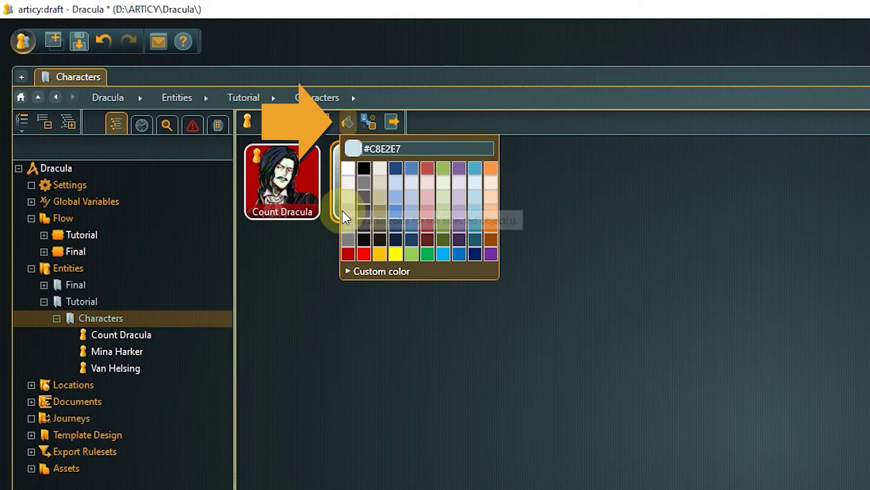
{"action": "left_click", "coordinate": [347, 271]}
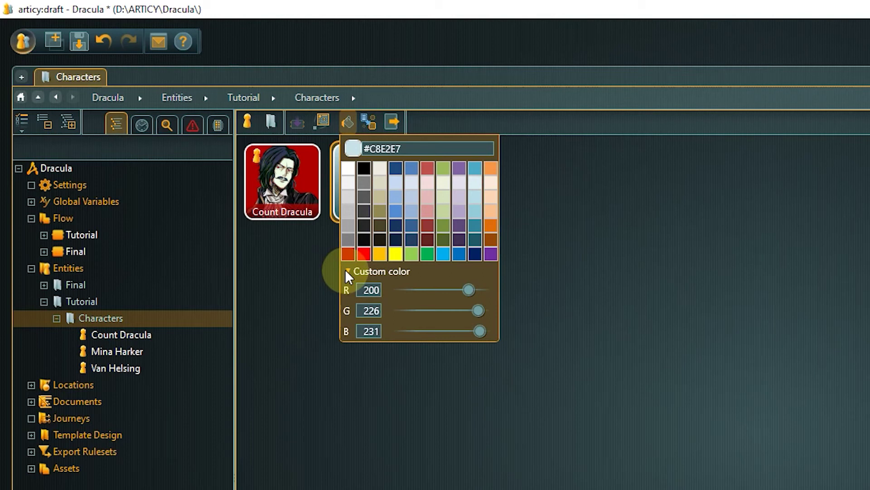
{"action": "left_click", "coordinate": [346, 271]}
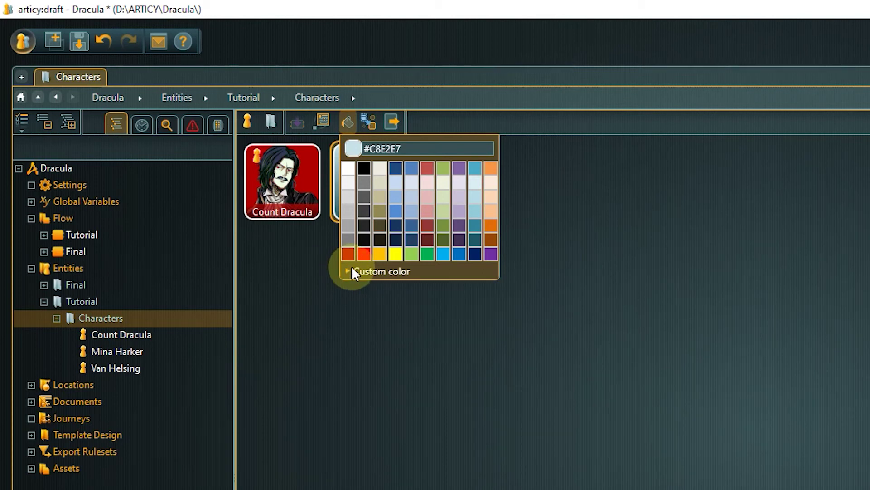
{"action": "left_click", "coordinate": [377, 254]}
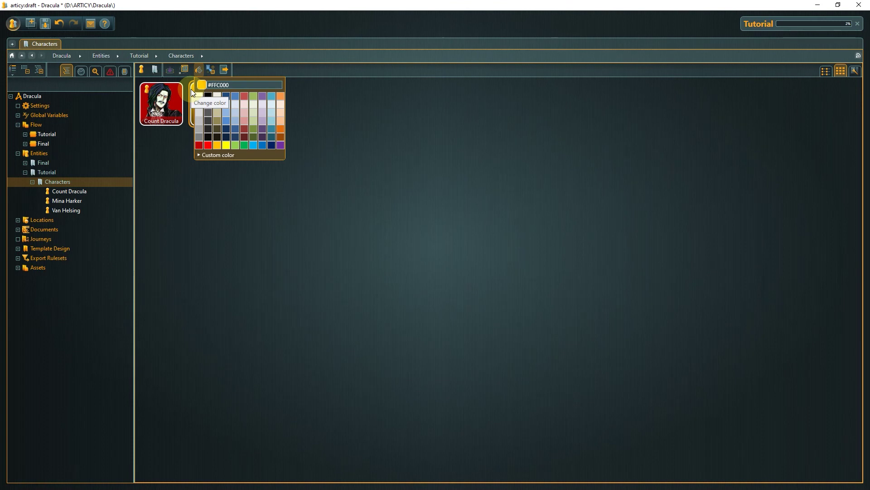
Close the colour picker and open the Mina Harker entity's property view
{"action": "left_click", "coordinate": [191, 89]}
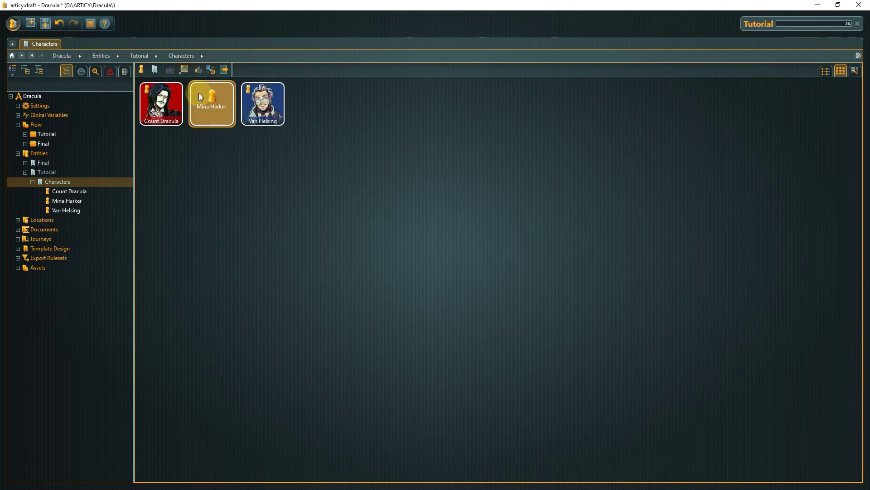
{"action": "double_click", "coordinate": [198, 93]}
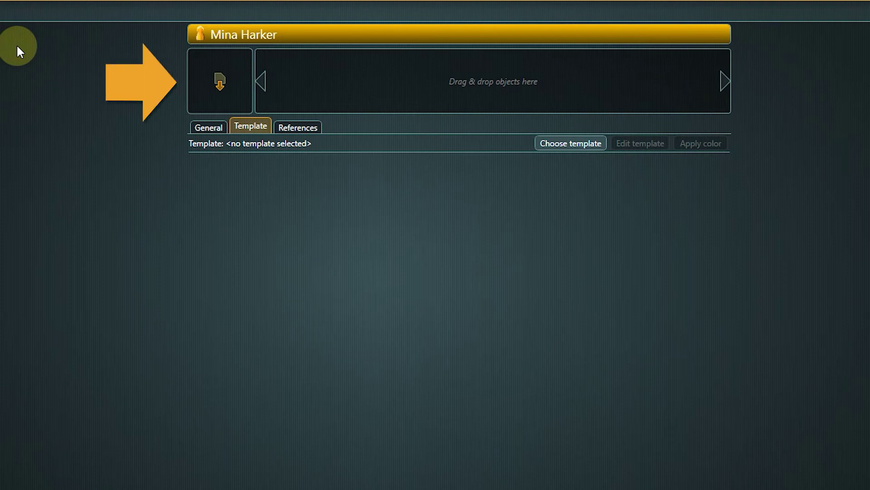
Set the Mina image from Assets > Images > Tutorial as Mina Harker's preview image
{"action": "left_click", "coordinate": [213, 79]}
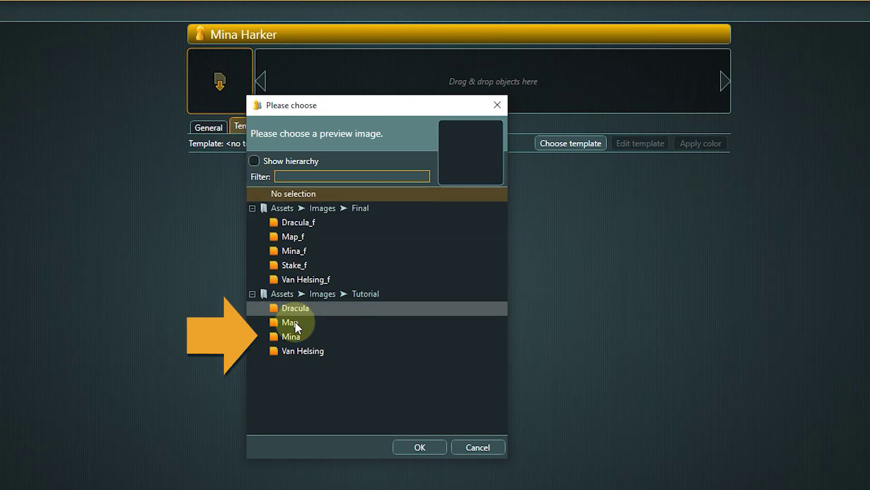
{"action": "left_click", "coordinate": [296, 337]}
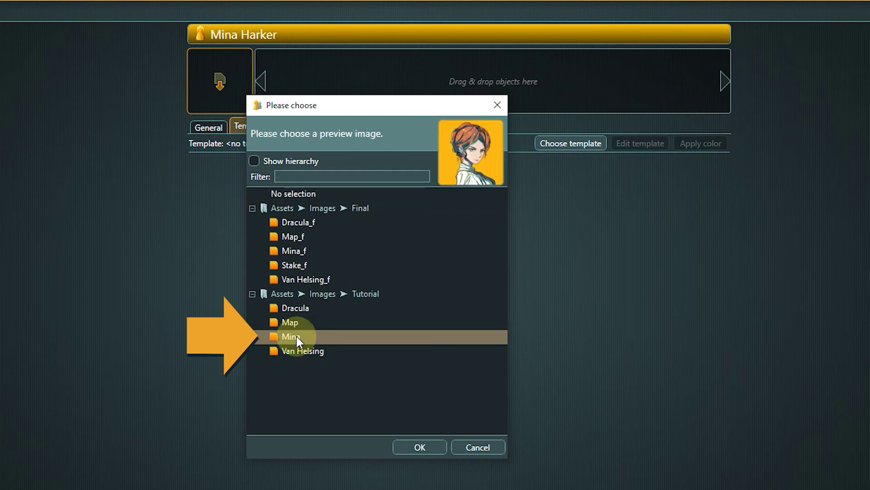
{"action": "left_click", "coordinate": [424, 443]}
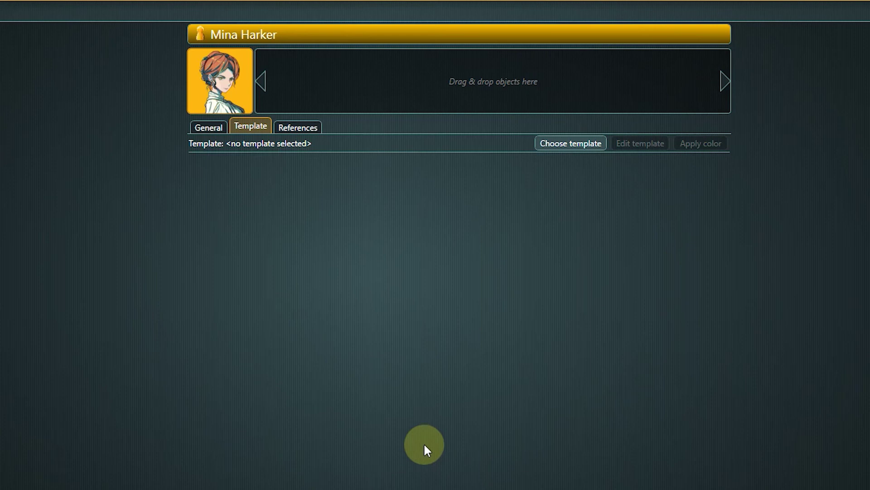
Assign the Tutorial Characters template to Mina Harker, exposing her empty character fields
{"action": "left_click", "coordinate": [579, 145]}
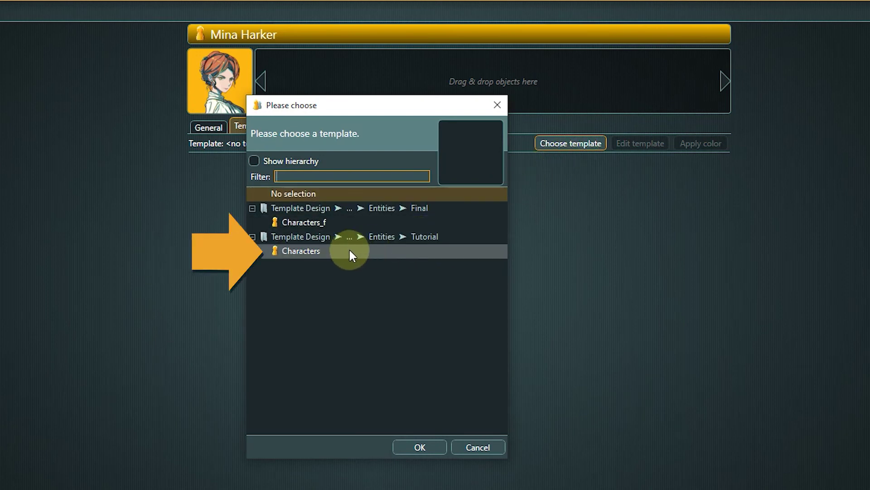
{"action": "left_click", "coordinate": [323, 254]}
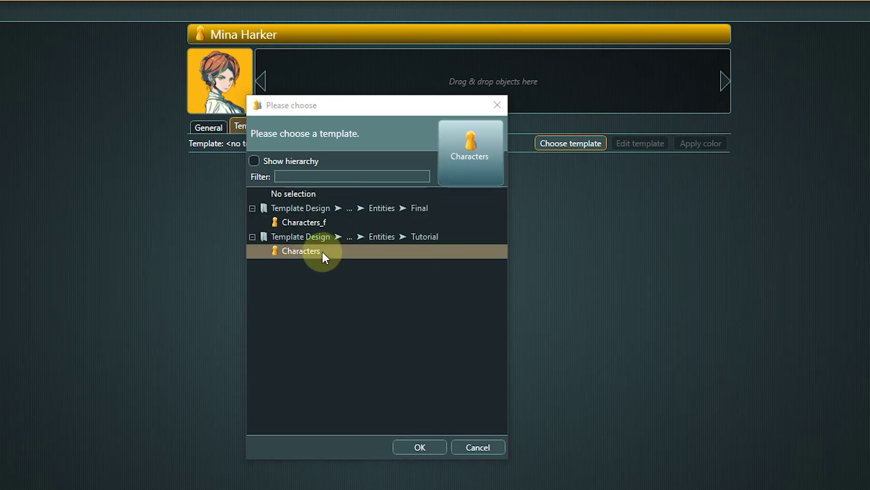
{"action": "left_click", "coordinate": [415, 442]}
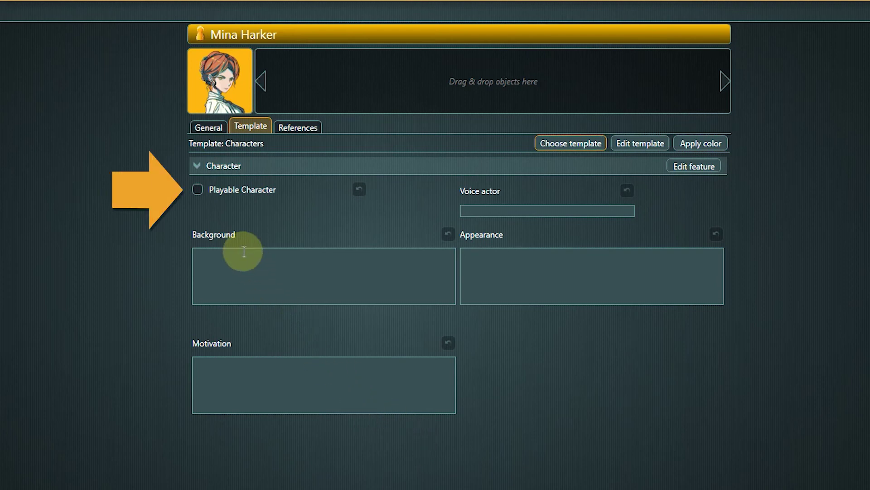
Mark Mina as a playable character and enter her voice actor's name
{"action": "left_click", "coordinate": [198, 190]}
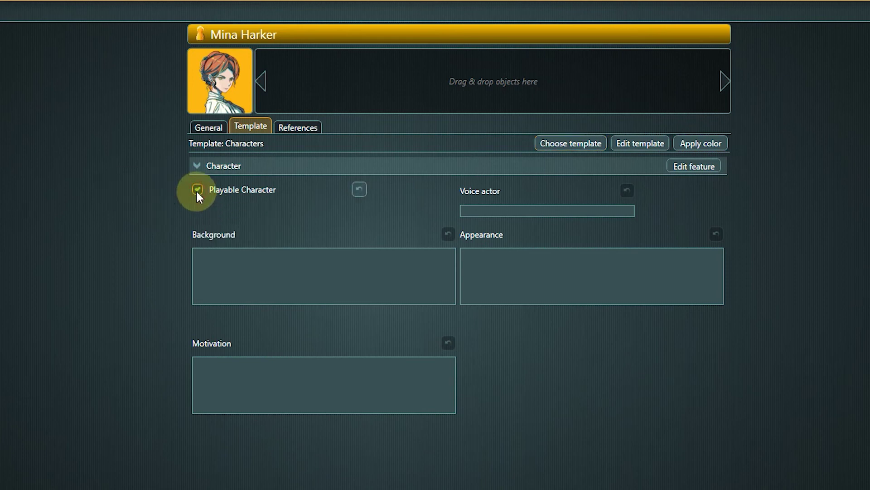
{"action": "left_click", "coordinate": [479, 210]}
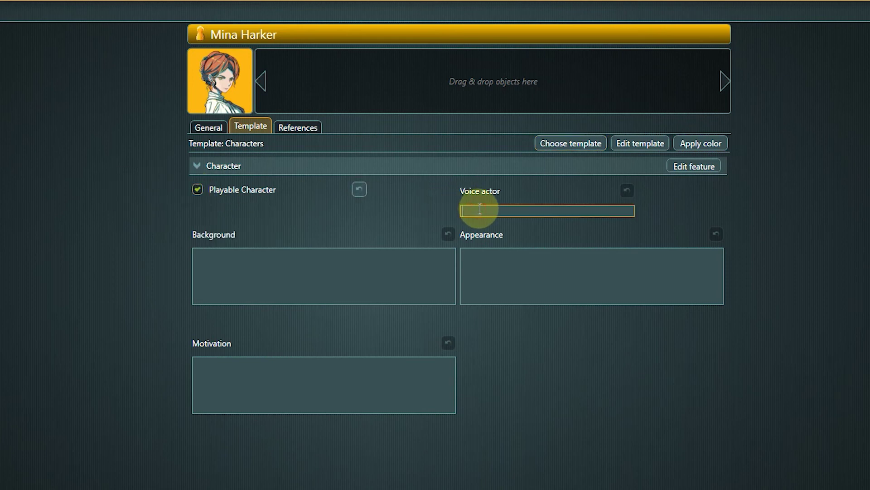
{"action": "type", "text": "Janine"}
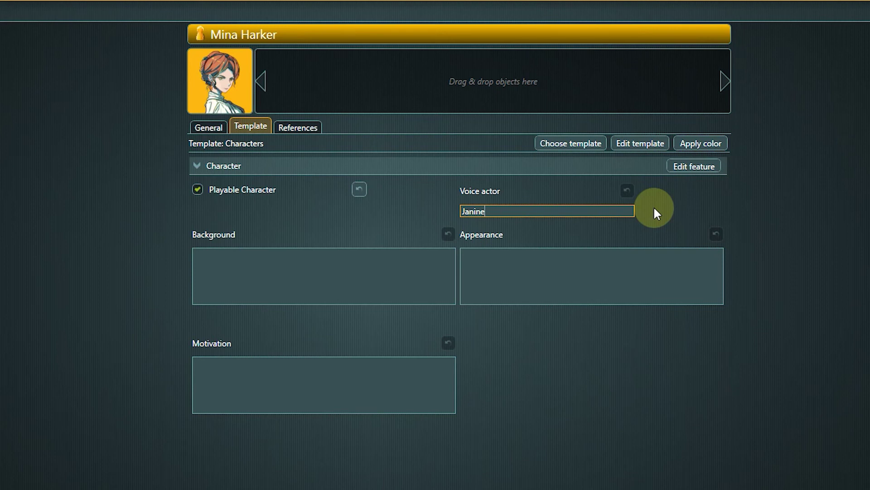
Paste Mina's background, attire description and motivation paragraphs into their property boxes
{"action": "left_click", "coordinate": [210, 255]}
{"action": "key", "text": "ctrl+v"}
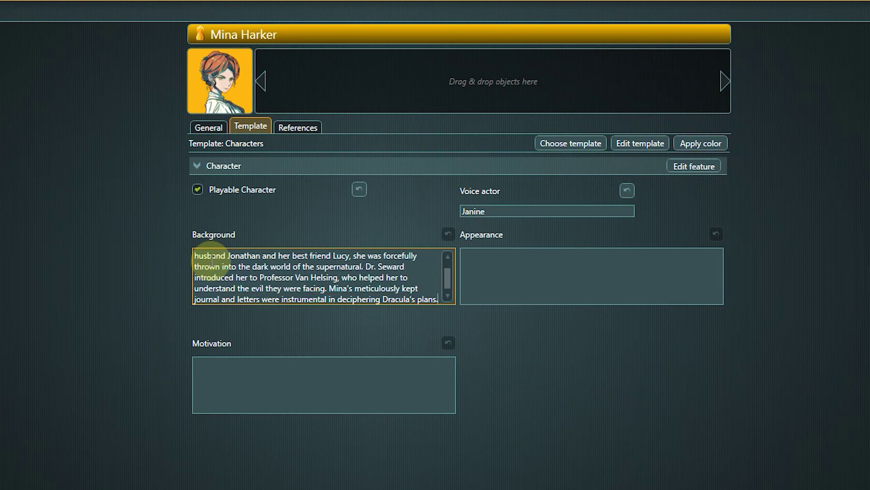
{"action": "left_click", "coordinate": [610, 268]}
{"action": "type", "text": "While still maintaining a lady-like appearance when in public, Mina prefers a more functional attire when out on a mission."}
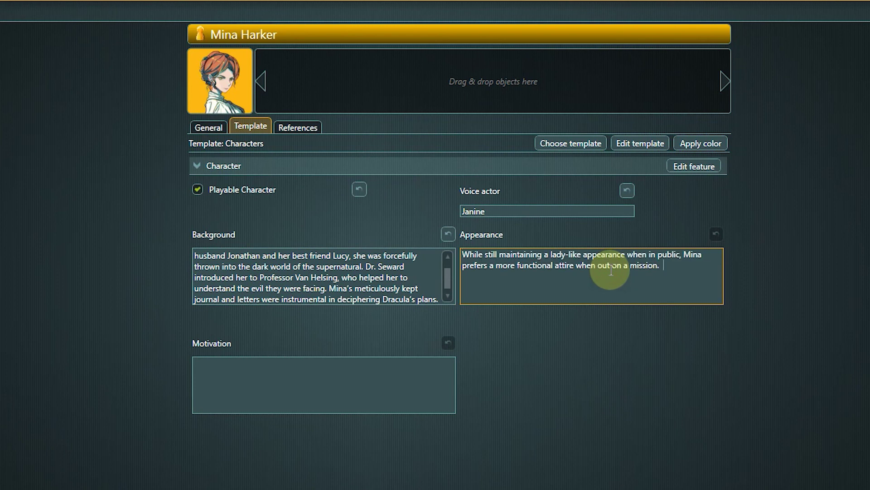
{"action": "left_click", "coordinate": [301, 381]}
{"action": "type", "text": "Mina is still coping with the loss of Jonathan and Lucy. However, she is not consumed by a blind rage for revenge, she has come to a rational realization that others need to be saved from from suffering the same fate. She knows that they are facing a cunning and evil adversary, so she is biding her time and preparing and training for the final confrontation."}
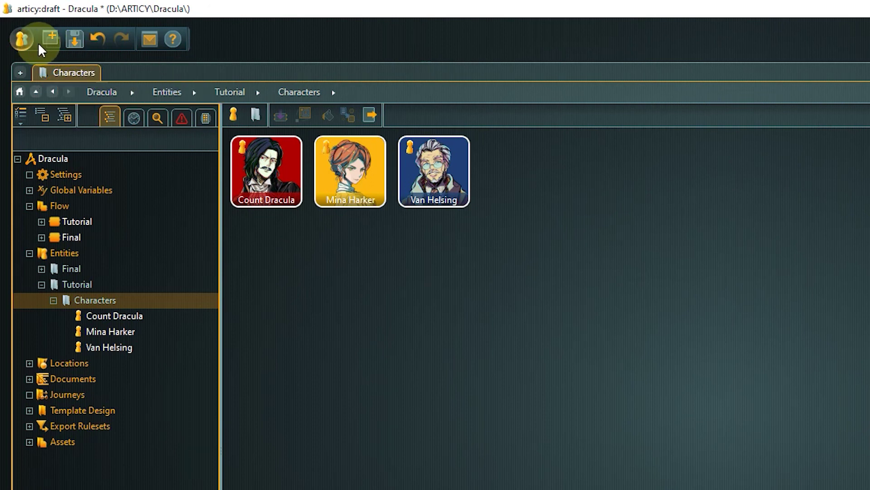
Choose Close project from the articy application menu to shut the Dracula project
{"action": "left_click", "coordinate": [22, 42]}
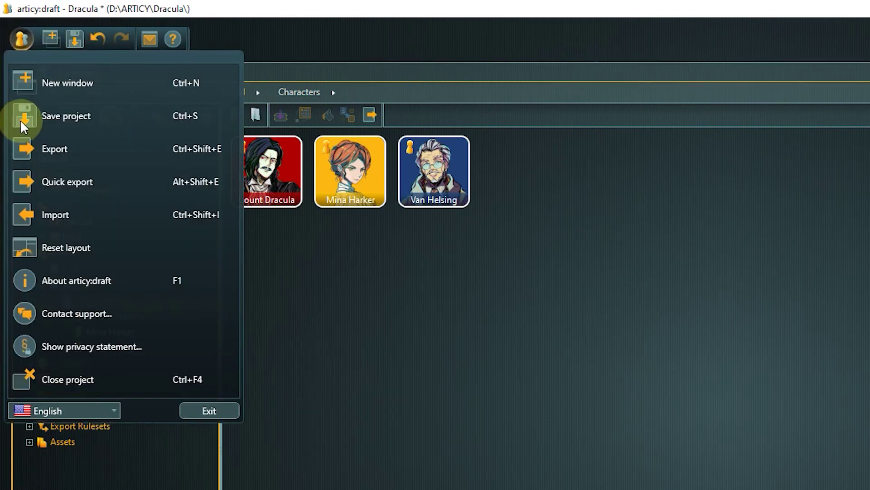
{"action": "left_click", "coordinate": [84, 379]}
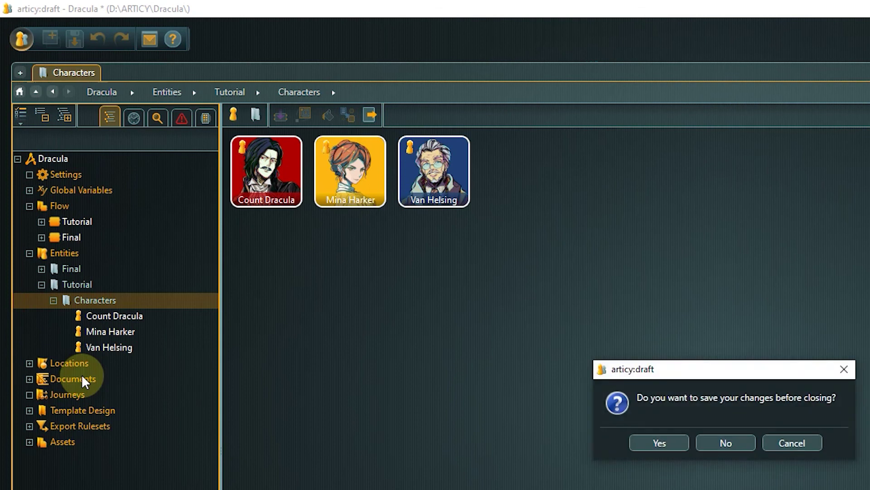